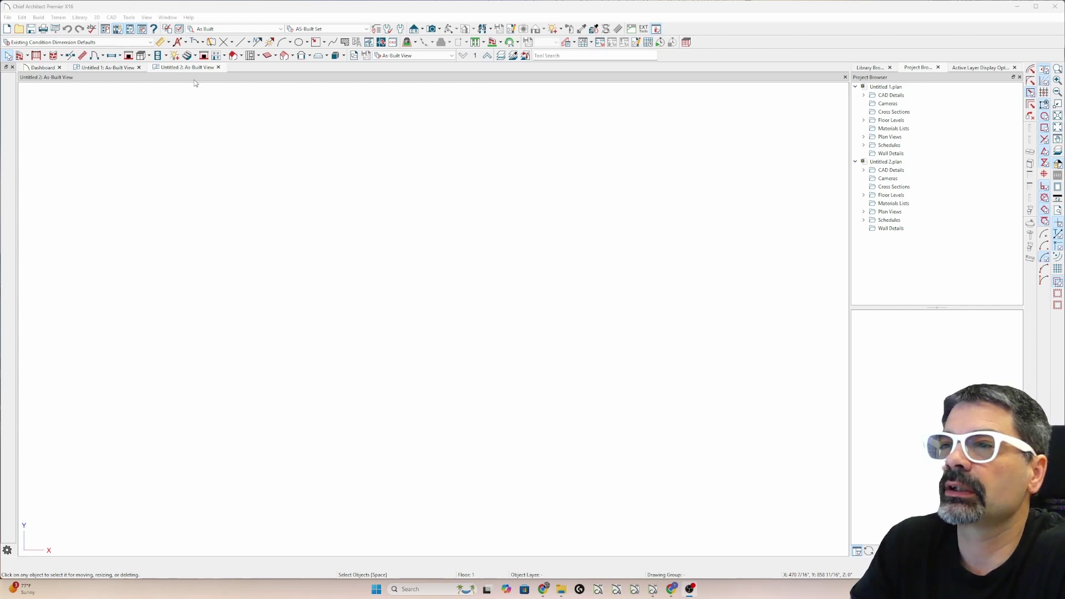
# Save the two untitled plans as Plan2 and plan1.
pyautogui.hotkey('ctrl', 's')
pyautogui.write('Pla')
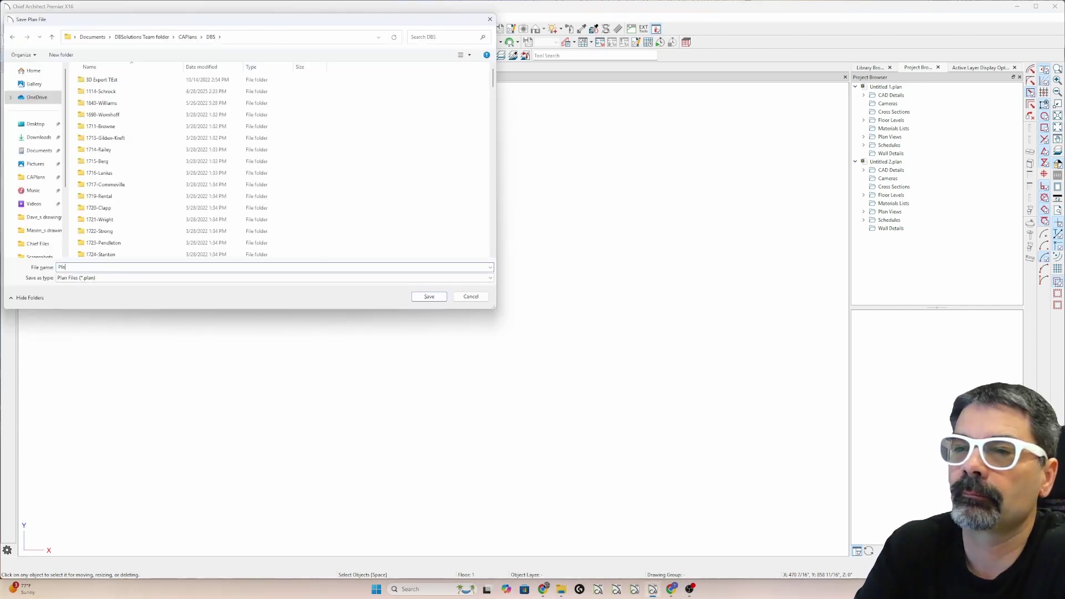
pyautogui.write('n2')
pyautogui.press('Return')
pyautogui.click(104, 68)
pyautogui.hotkey('ctrl', 's')
pyautogui.write('plan1')
pyautogui.press('Return')
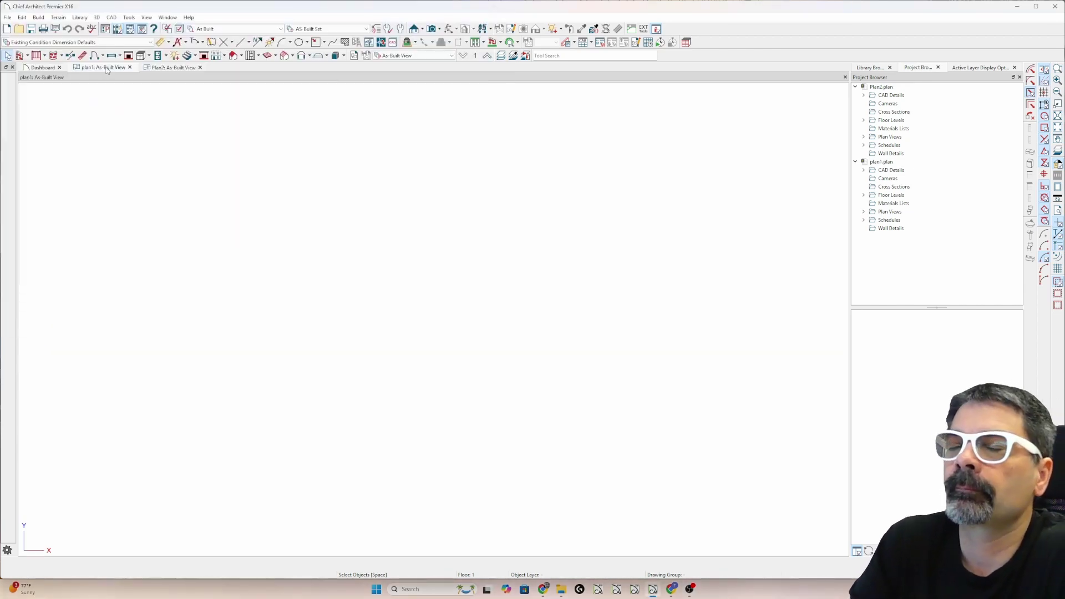
# Create a new CAD detail named TEST Detail in plan1.
pyautogui.hotkey('ctrl', 'shift', 'd')
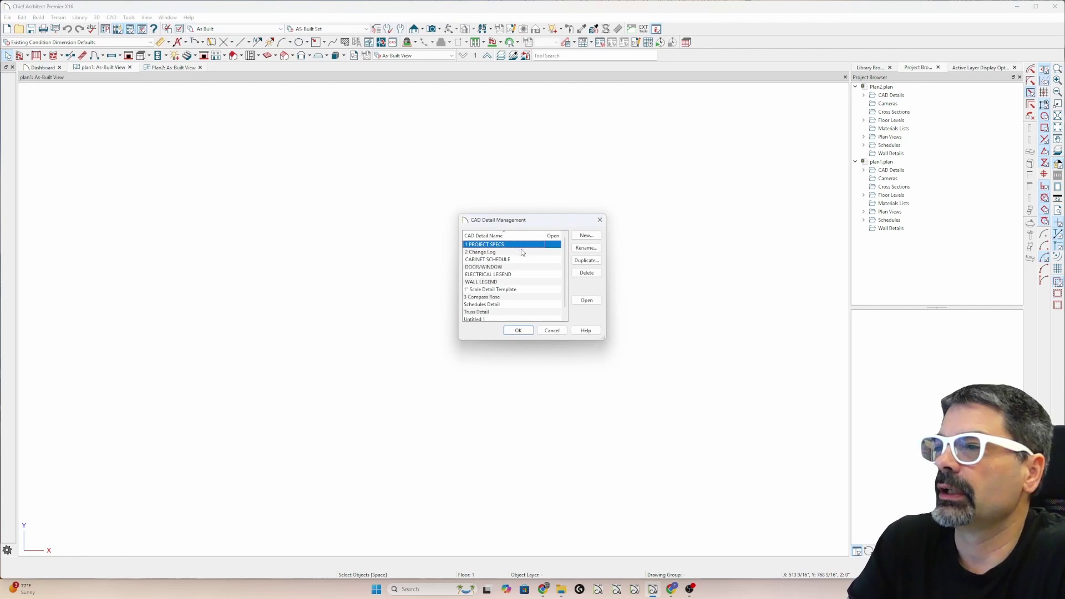
pyautogui.click(591, 237)
pyautogui.write('TEST Detail')
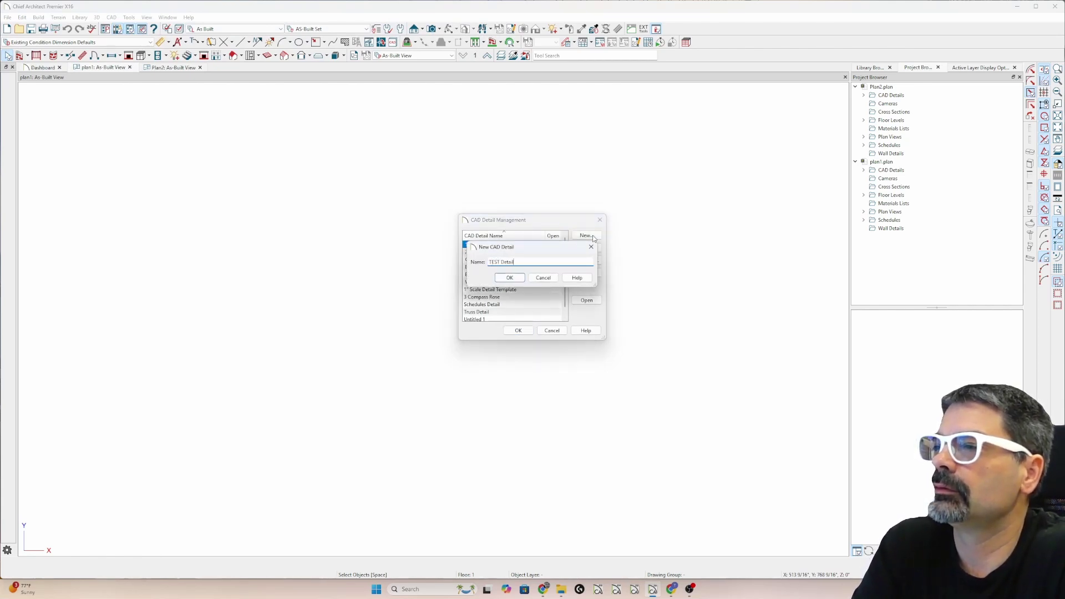
pyautogui.press('Return')
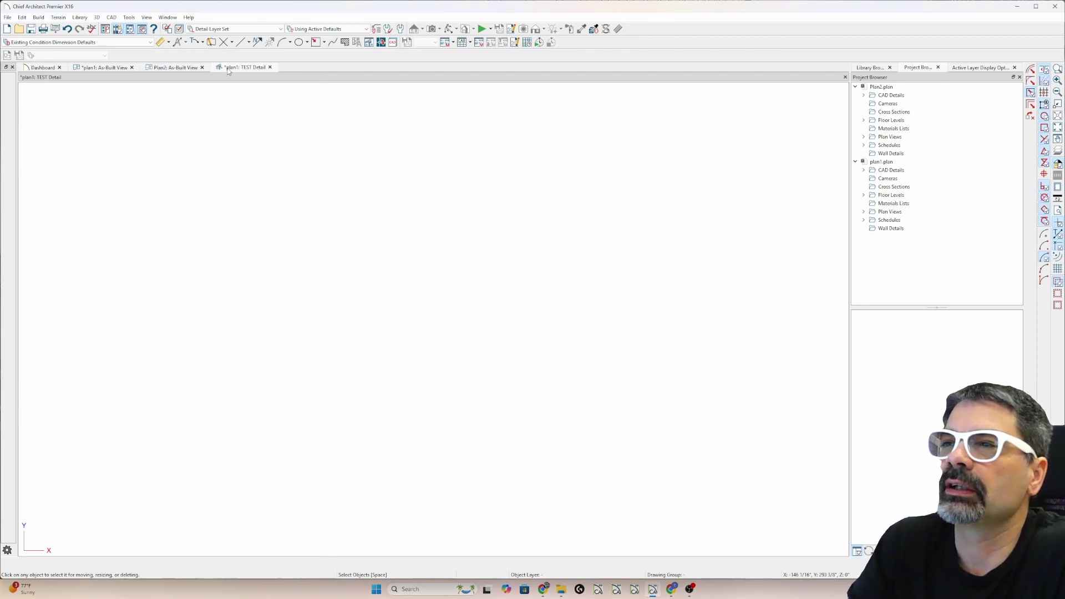
pyautogui.click(317, 42)
pyautogui.moveTo(256, 268); pyautogui.dragTo(620, 416)
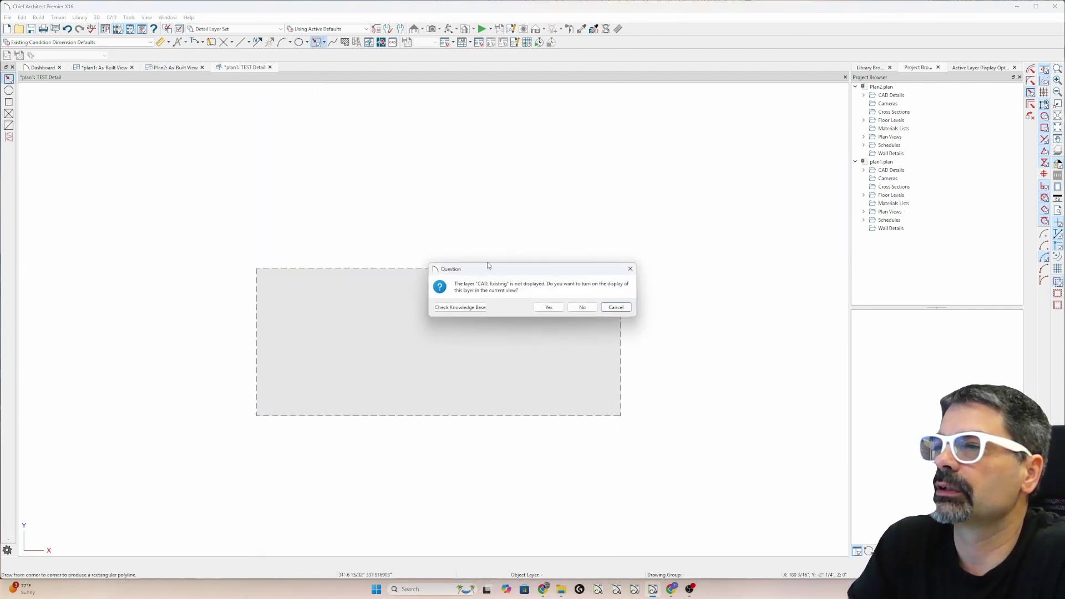
pyautogui.press('Escape')
# Activate the Working Set defaults and draw a rectangle about 10'-6" wide with a diagonal line crossing its upper part.
pyautogui.click(365, 29)
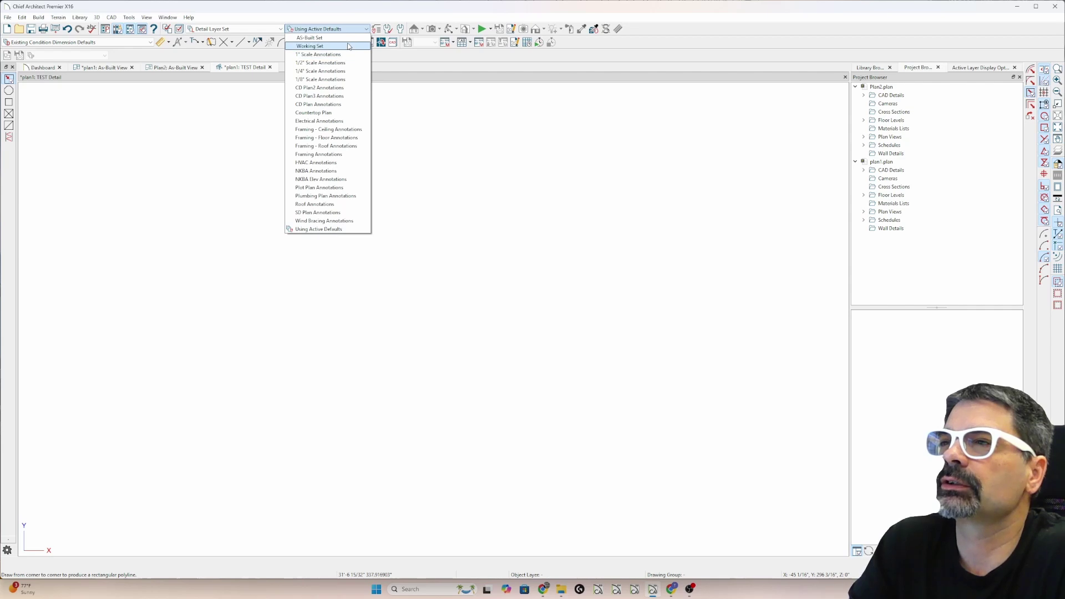
pyautogui.click(309, 47)
pyautogui.moveTo(395, 410); pyautogui.dragTo(405, 416)
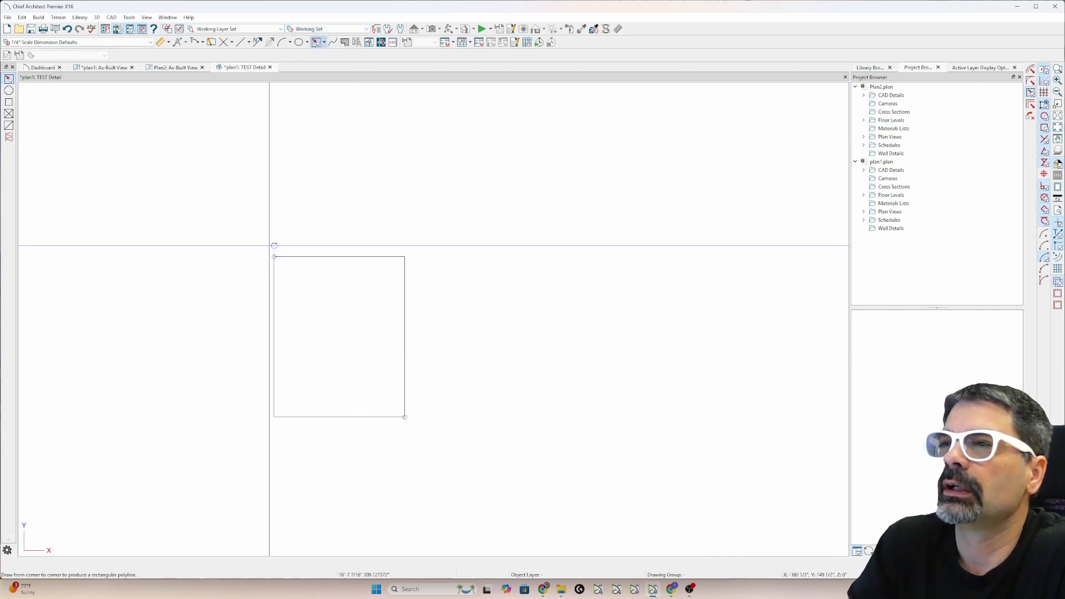
pyautogui.click(241, 44)
pyautogui.moveTo(247, 335); pyautogui.dragTo(442, 223)
# Make end-to-end dimensions locate CAD objects, and dimension the rectangle's width below its lower edge.
pyautogui.click(161, 43)
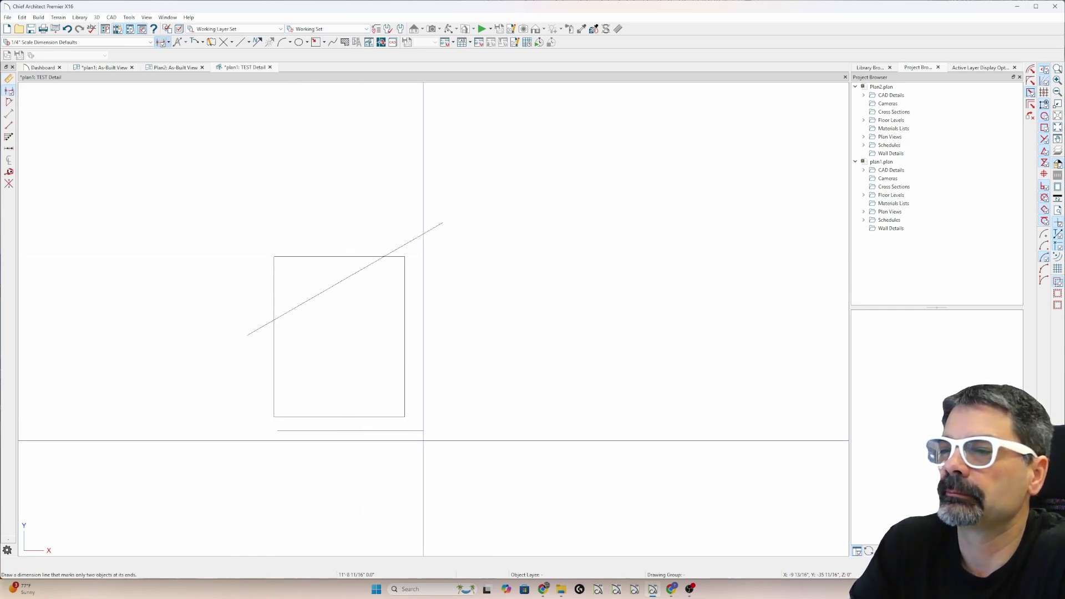
pyautogui.doubleClick(7, 93)
pyautogui.click(398, 308)
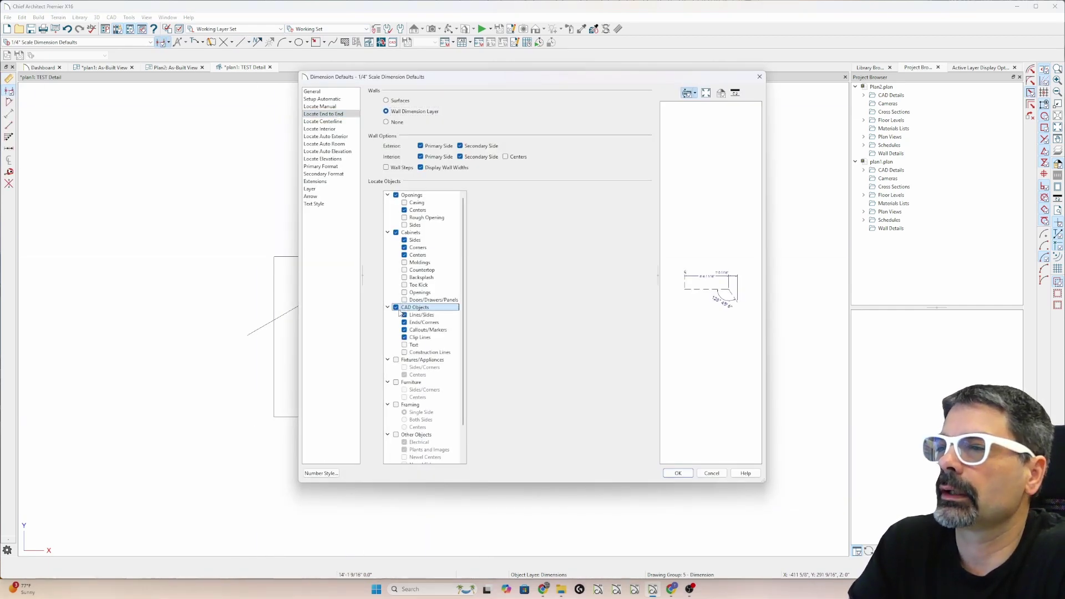
pyautogui.press('Return')
pyautogui.moveTo(262, 429); pyautogui.dragTo(423, 431)
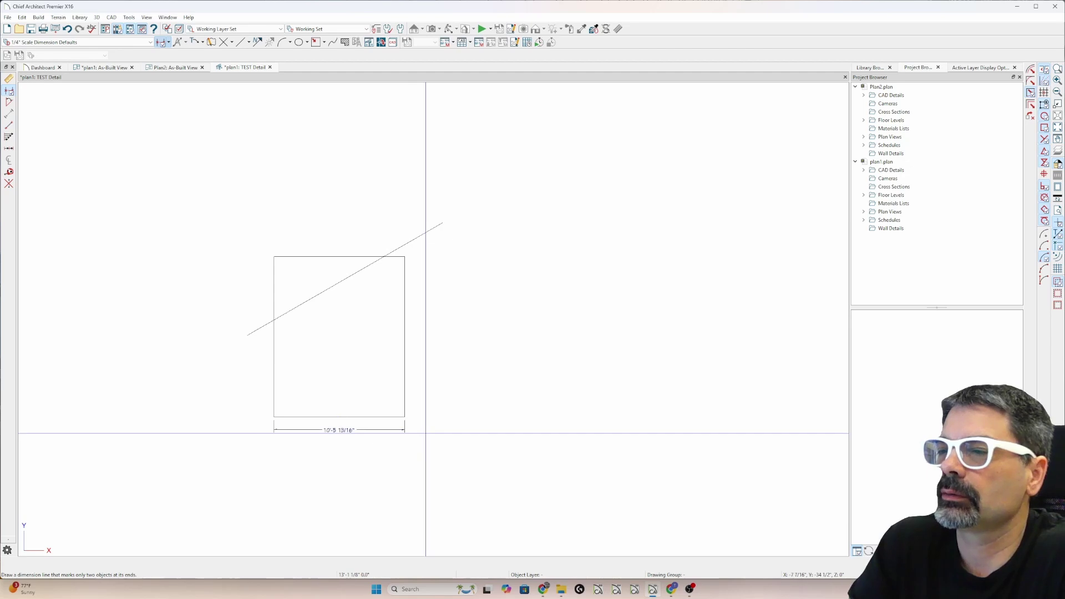
# Place the note "TEXT" in capitals inside the rectangle.
pyautogui.click(195, 42)
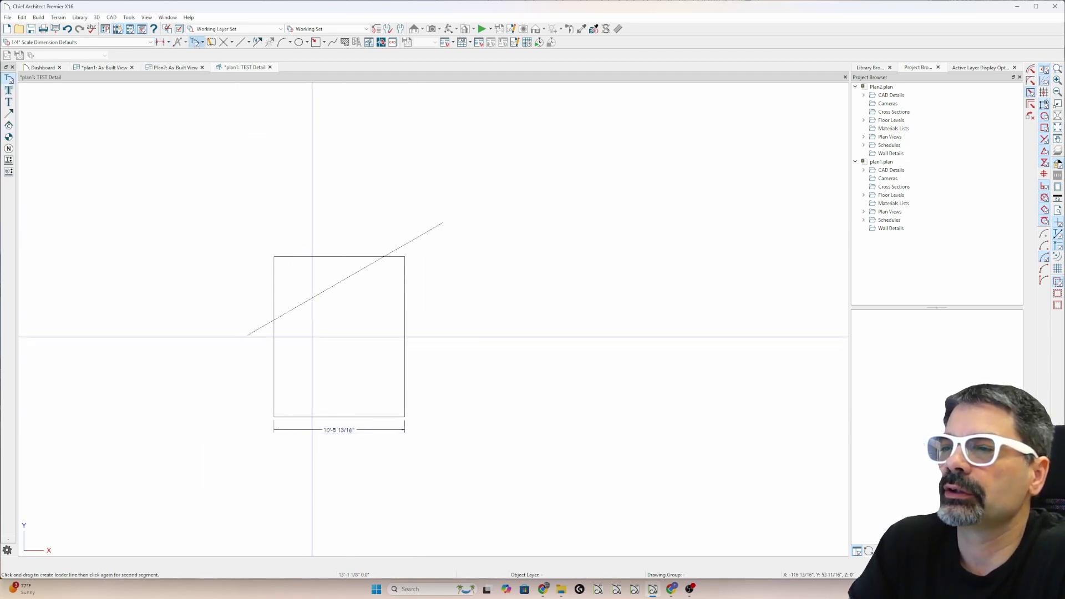
pyautogui.click(312, 341)
pyautogui.click(548, 307)
pyautogui.write('tex')
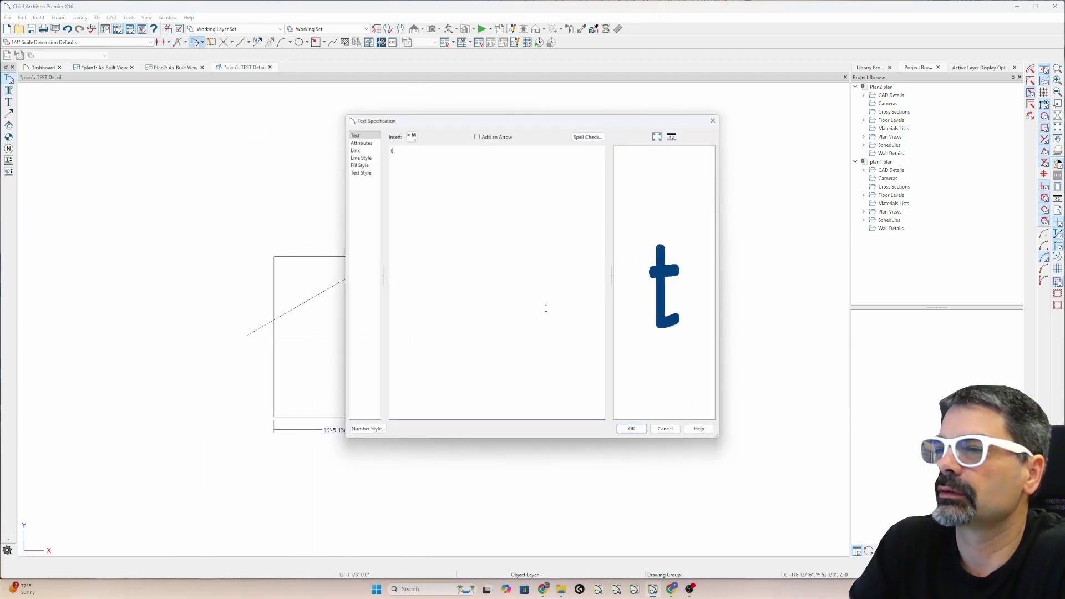
pyautogui.press('BackSpace')
pyautogui.press('BackSpace')
pyautogui.press('capslock')
pyautogui.press('BackSpace')
pyautogui.write('TEX')
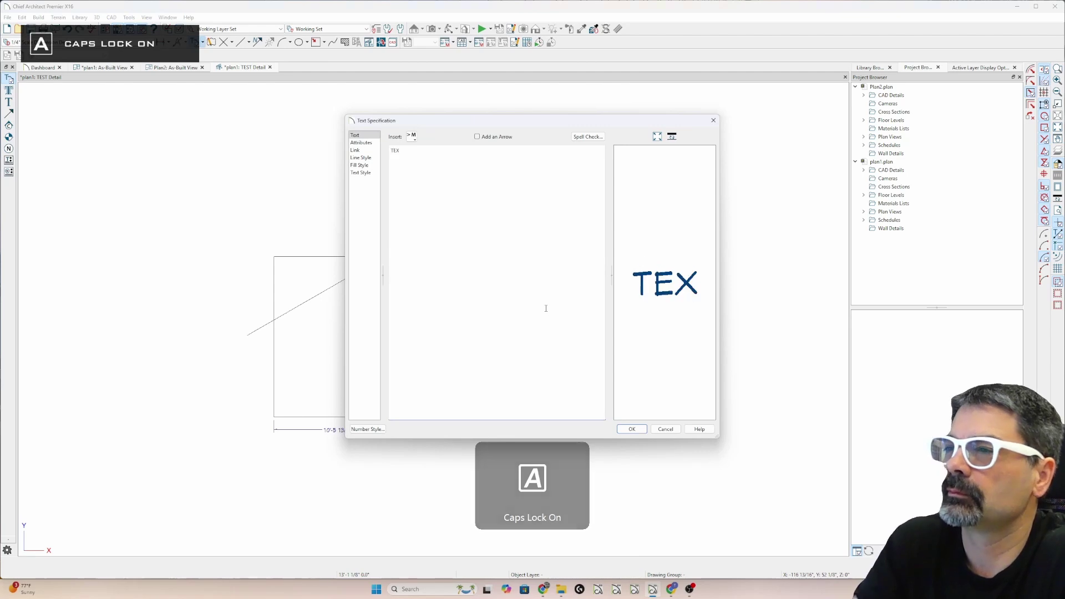
pyautogui.write('T')
pyautogui.press('Return')
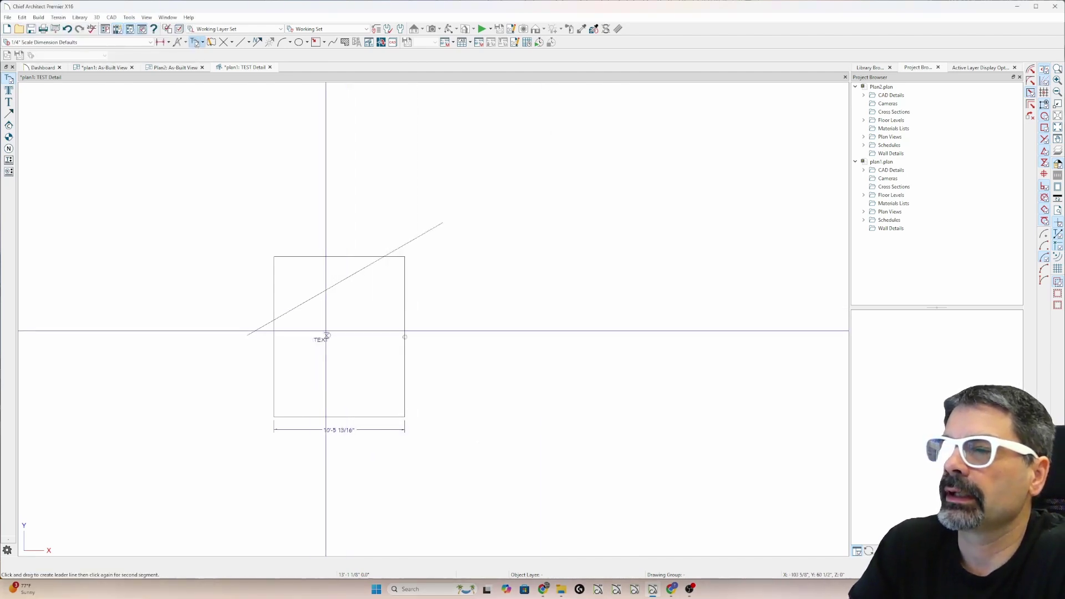
pyautogui.scroll(3, 258, 338)
pyautogui.press('Escape')
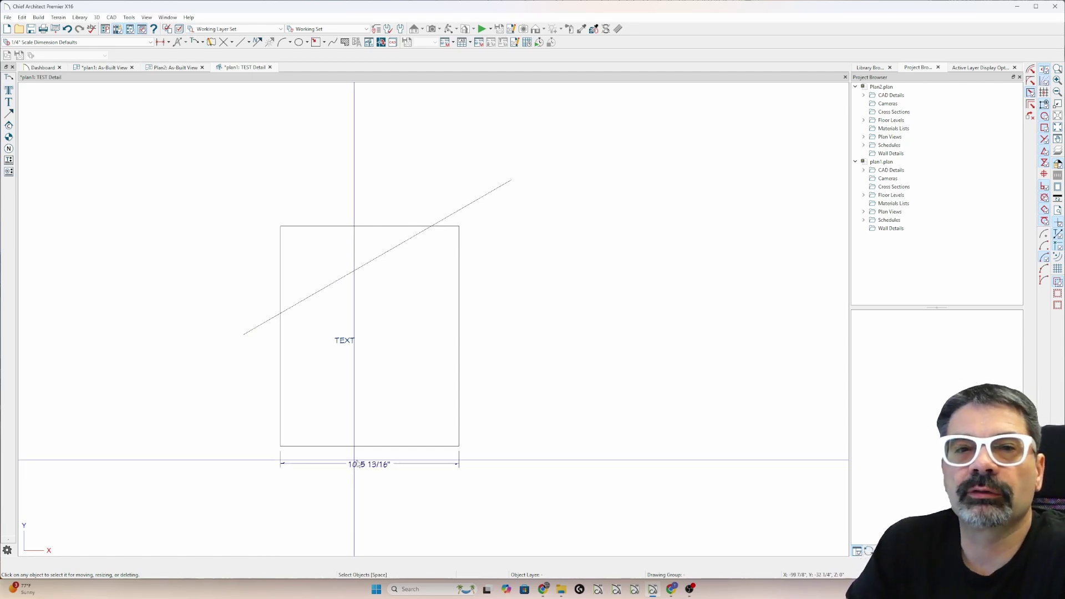
pyautogui.moveTo(522, 506); pyautogui.dragTo(191, 182)
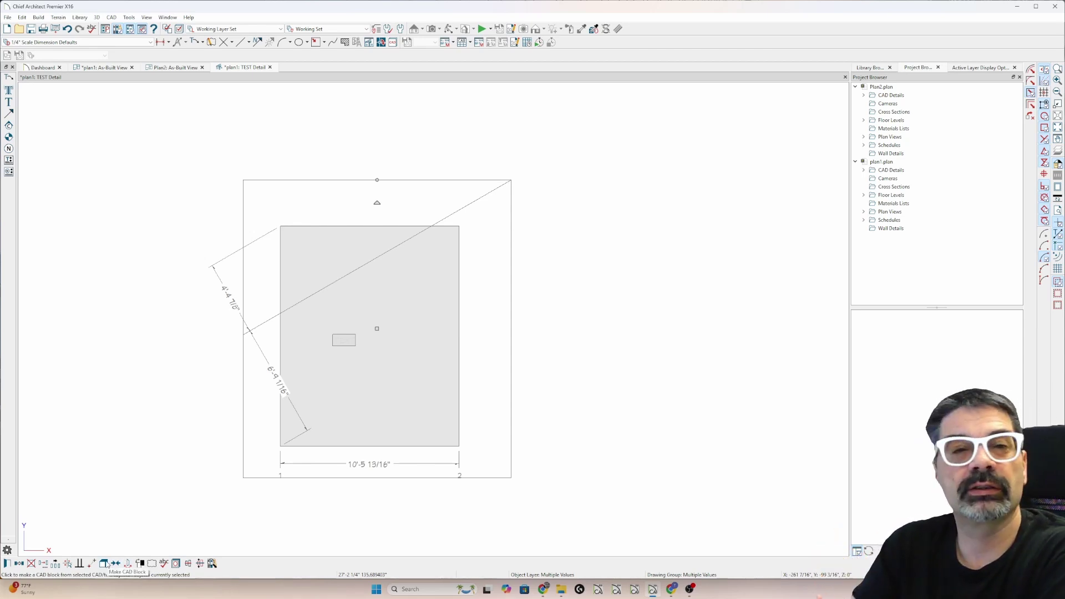
pyautogui.click(621, 289)
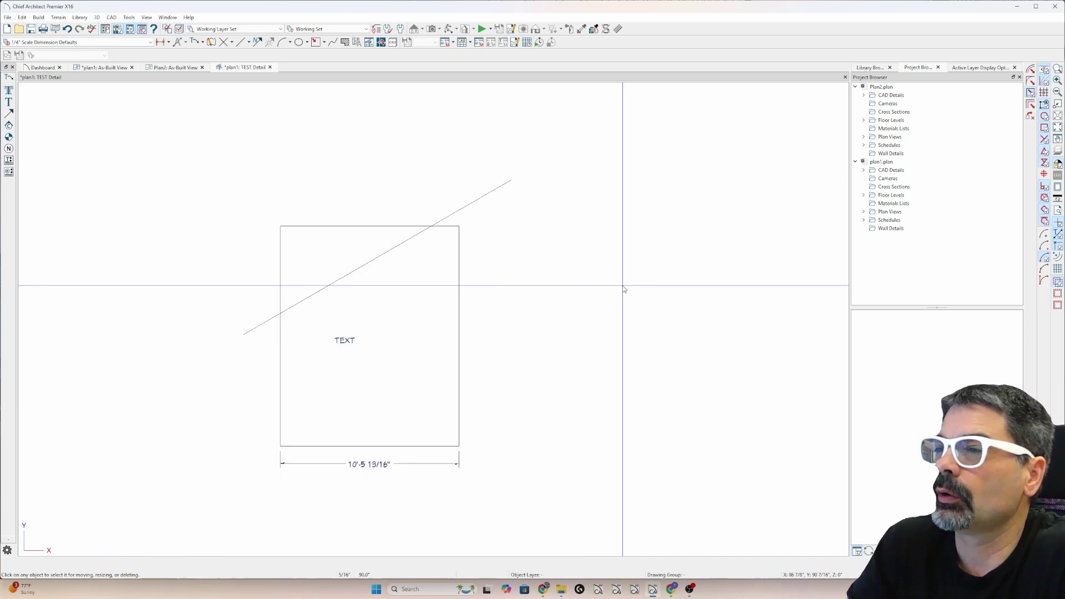
# Switch to Plan2's as-built view and review which CAD details that plan contains.
pyautogui.click(175, 68)
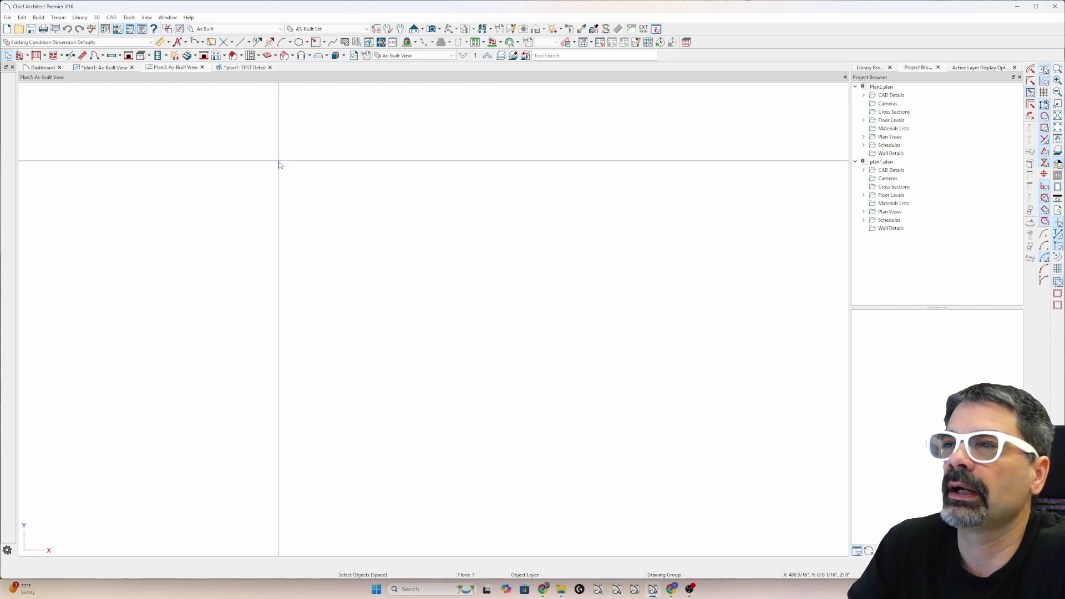
pyautogui.hotkey('ctrl', 'd')
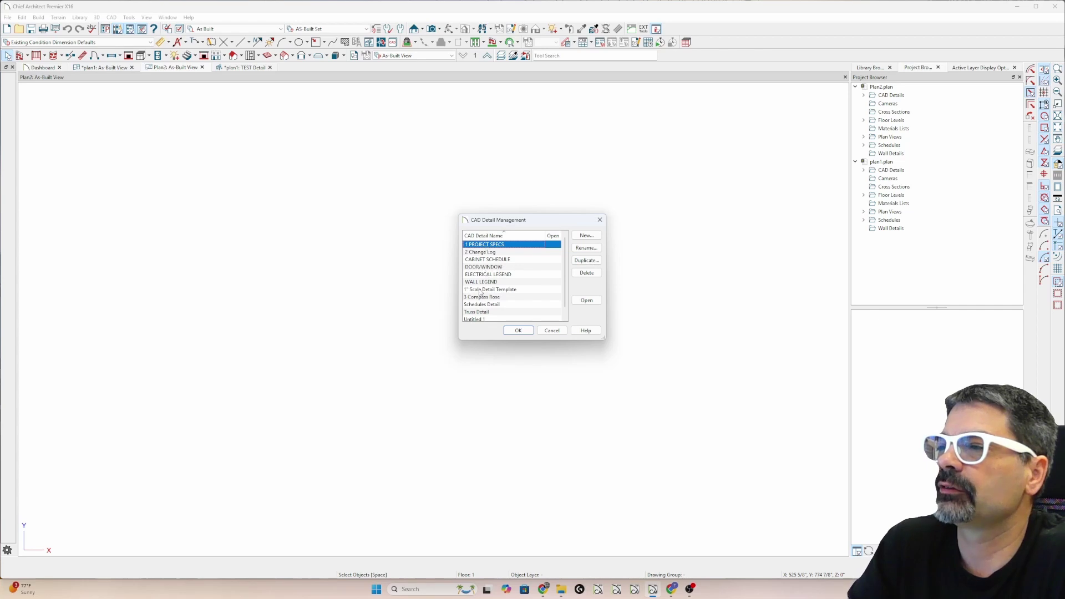
pyautogui.scroll(-1, 487, 255)
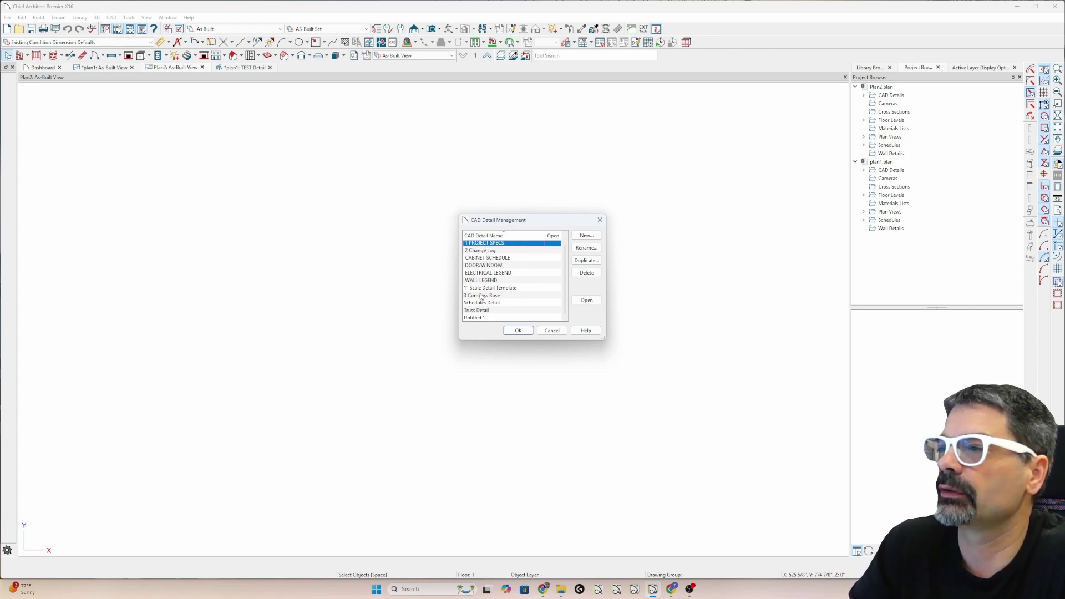
pyautogui.click(551, 330)
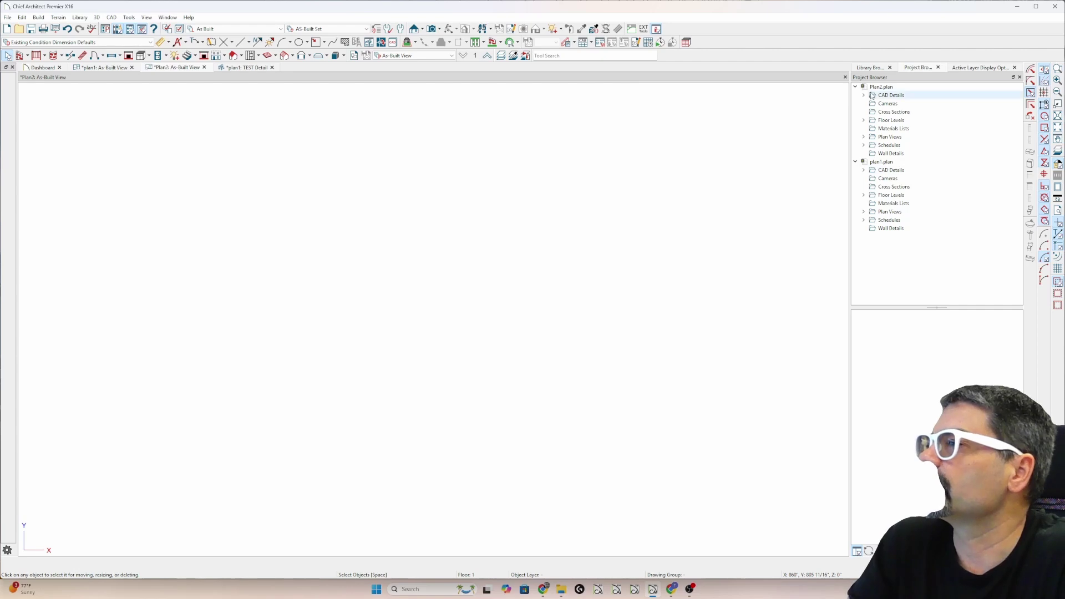
# Expand the CAD Details of both plans in the Project Browser and copy TEST Detail from plan1.
pyautogui.click(864, 170)
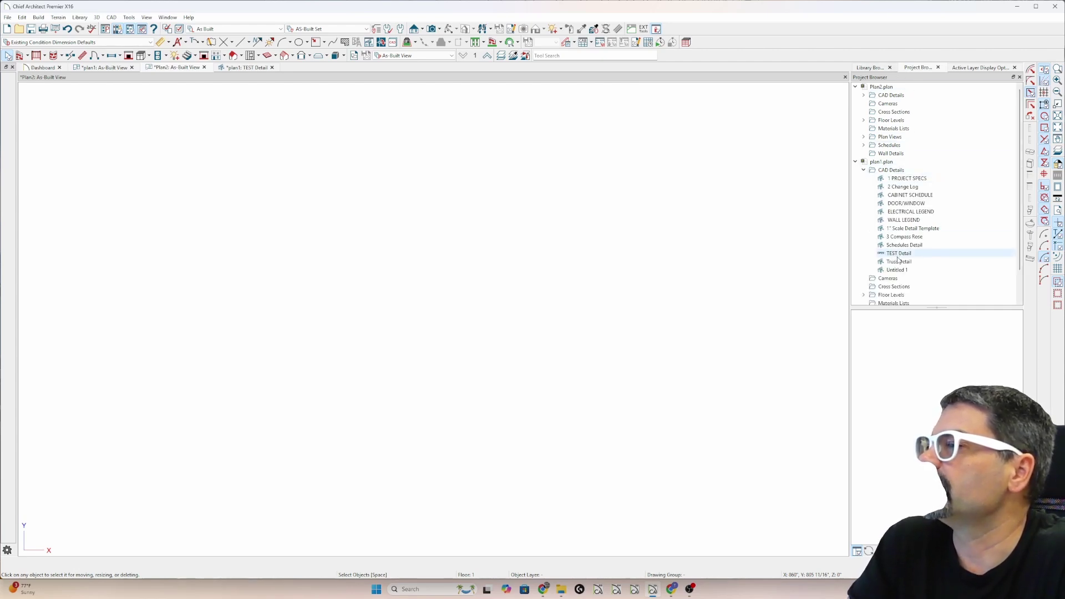
pyautogui.click(864, 96)
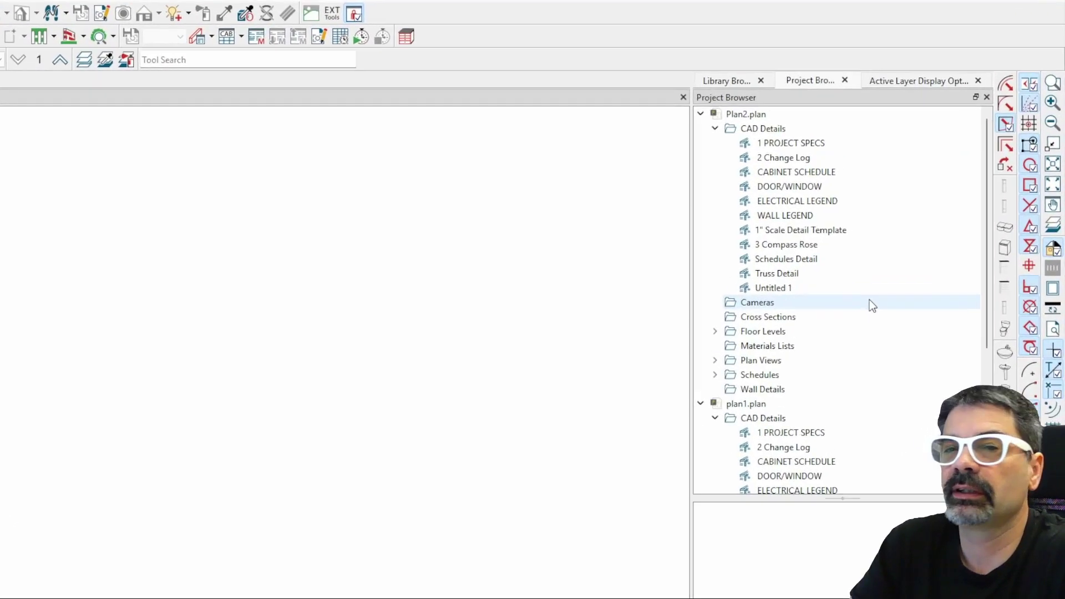
pyautogui.scroll(-4, 800, 307)
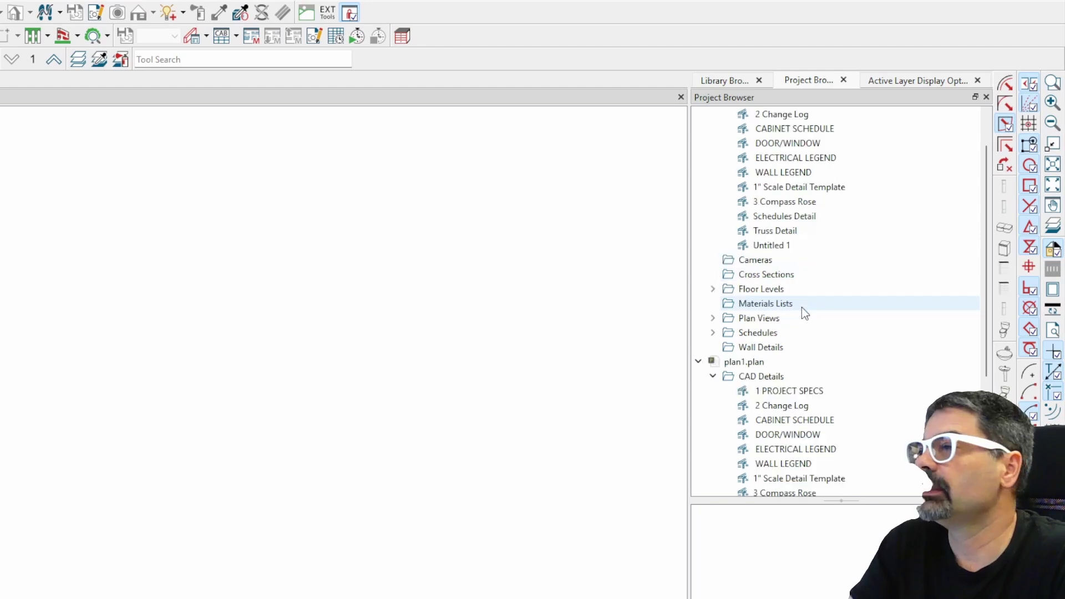
pyautogui.scroll(-1, 801, 307)
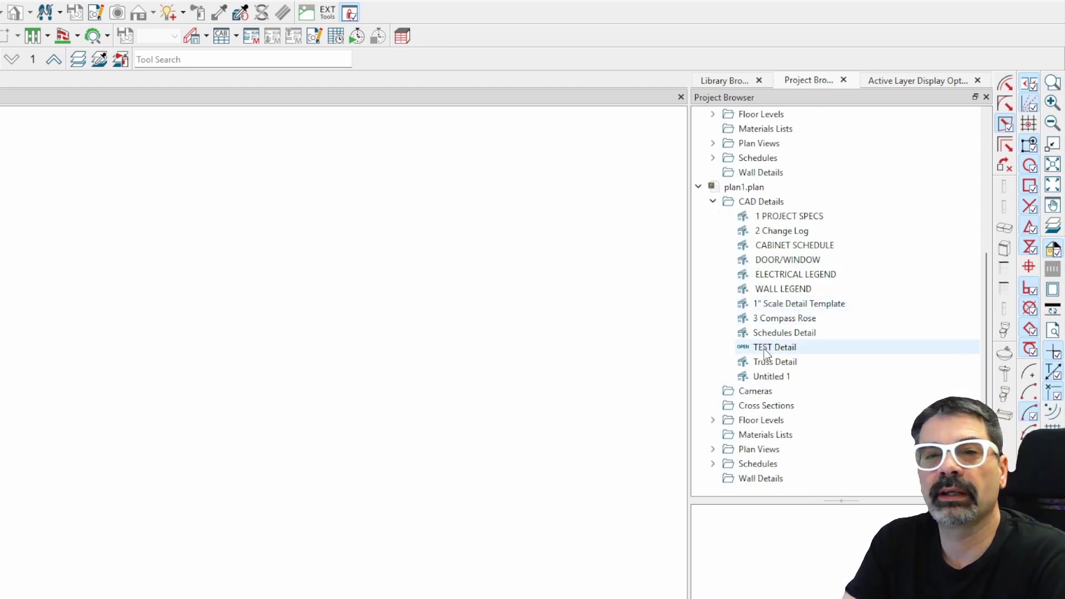
pyautogui.scroll(4, 792, 207)
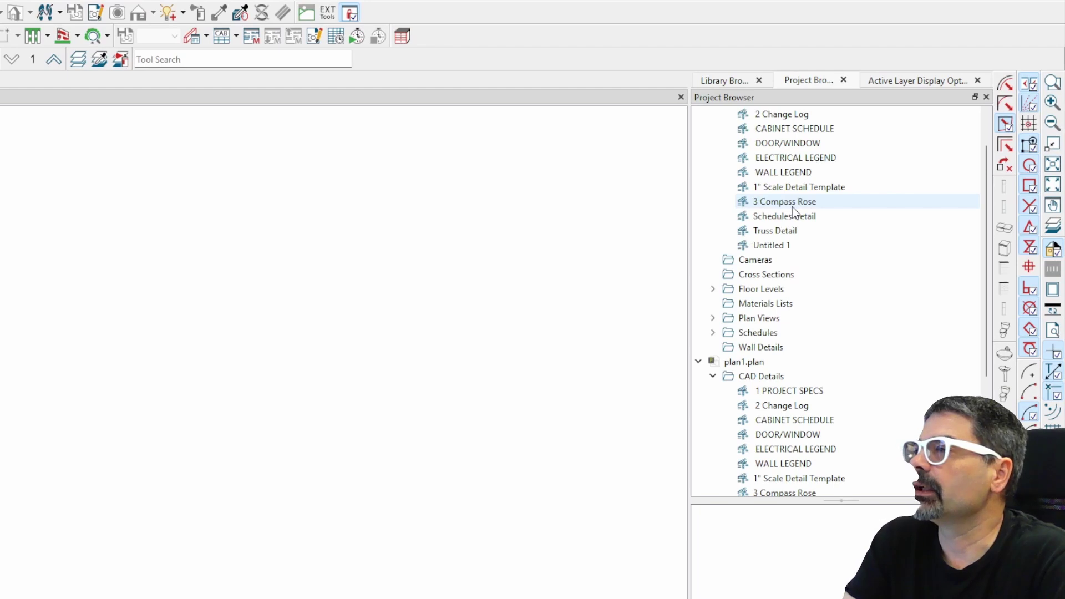
pyautogui.scroll(-4, 792, 209)
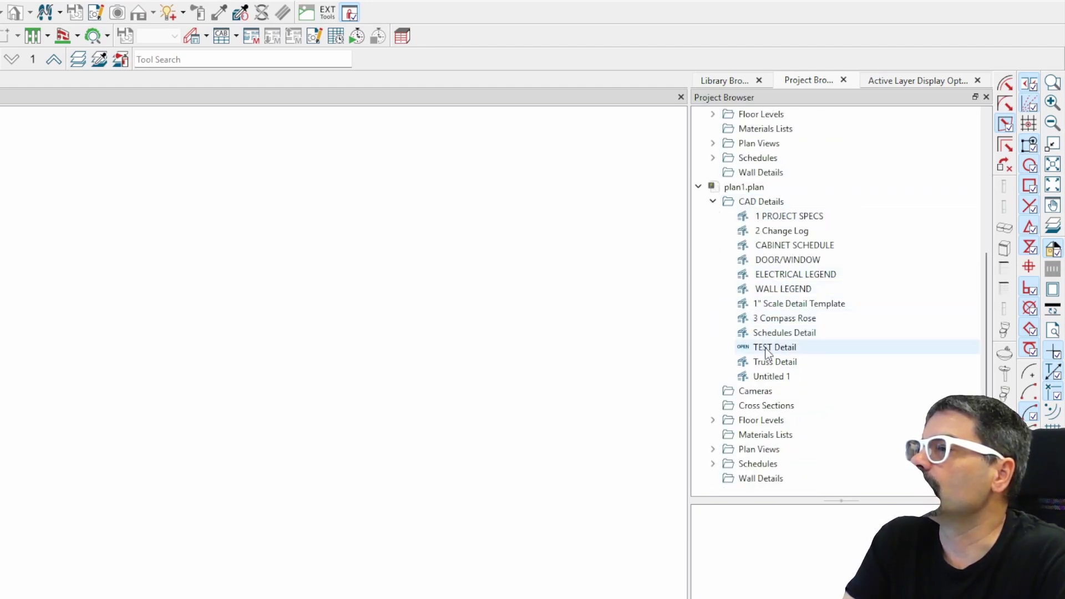
pyautogui.rightClick(765, 352)
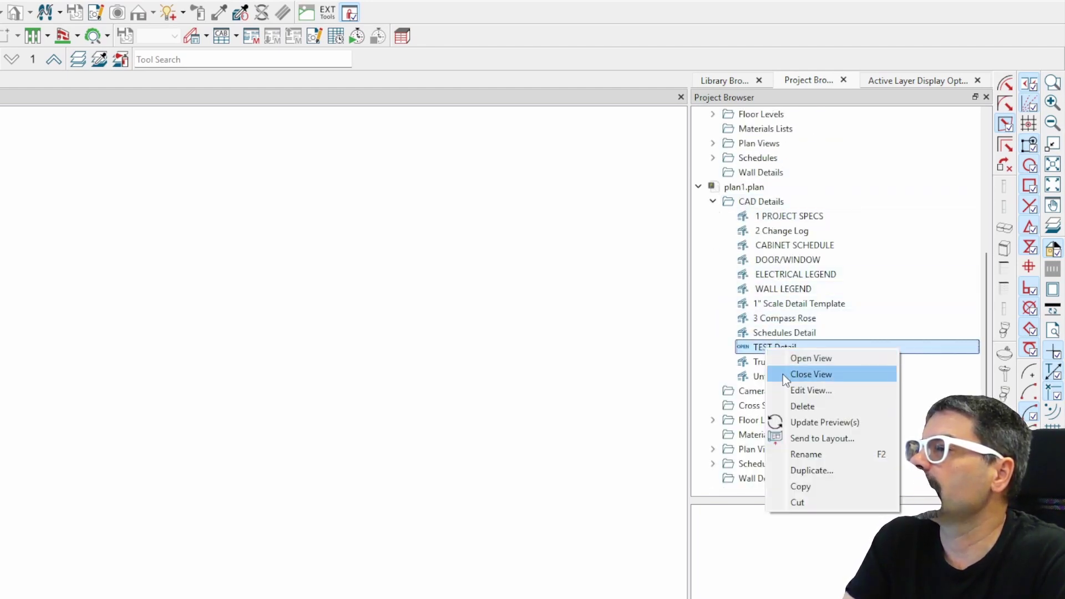
pyautogui.click(800, 486)
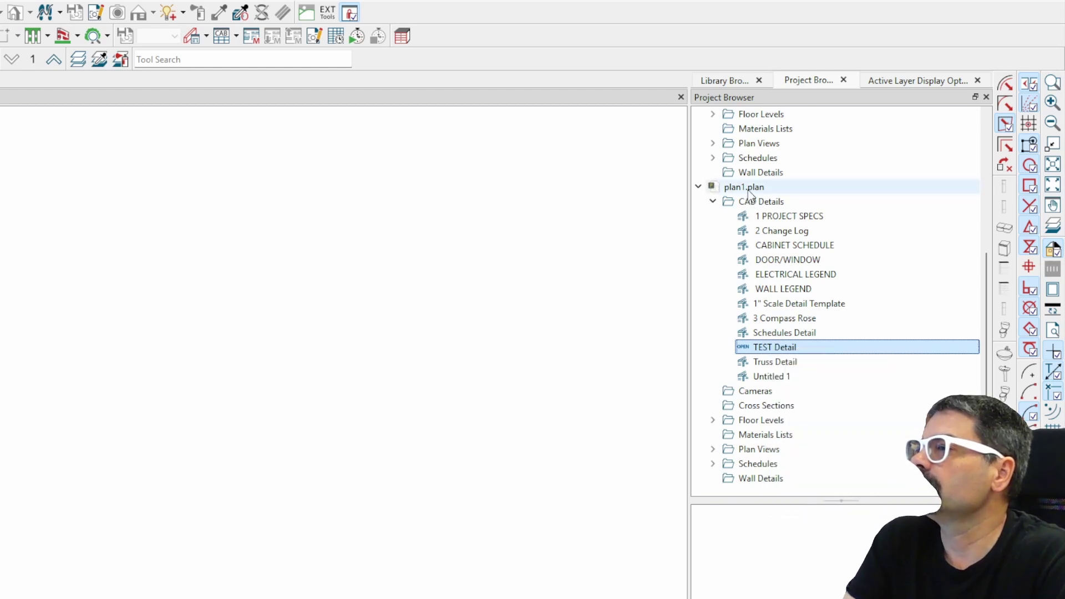
# Paste the copied detail into Plan2's CAD Details, keeping the name TEST Detail.
pyautogui.scroll(5, 755, 133)
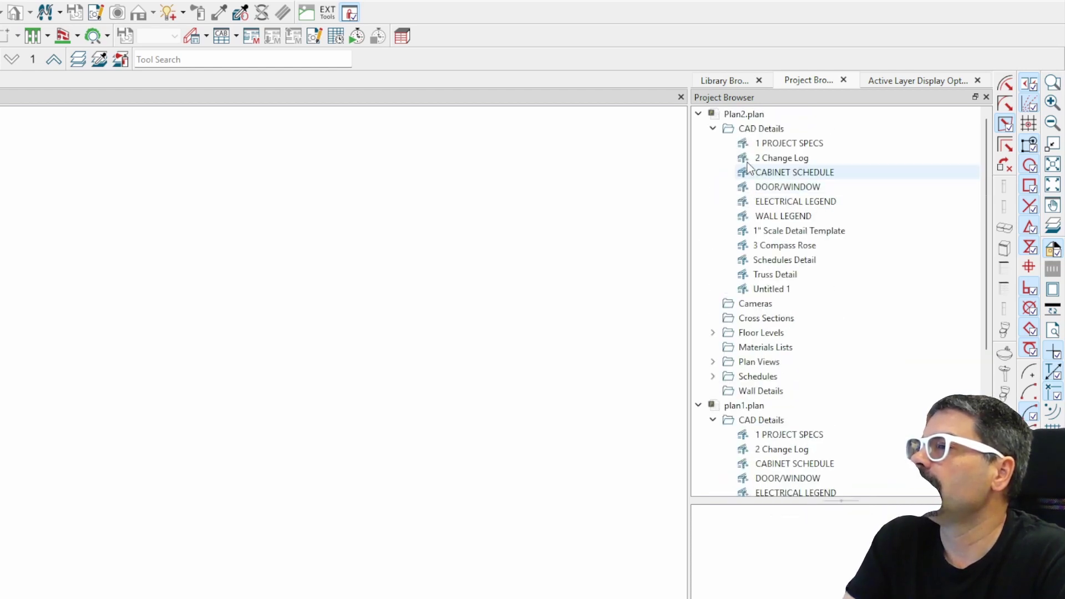
pyautogui.rightClick(767, 125)
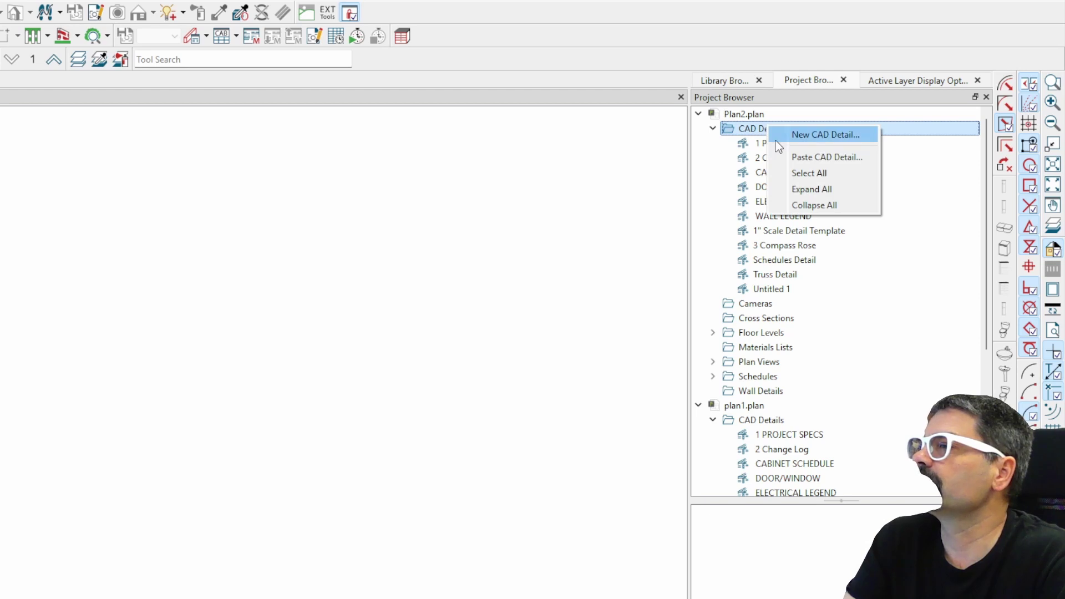
pyautogui.click(804, 158)
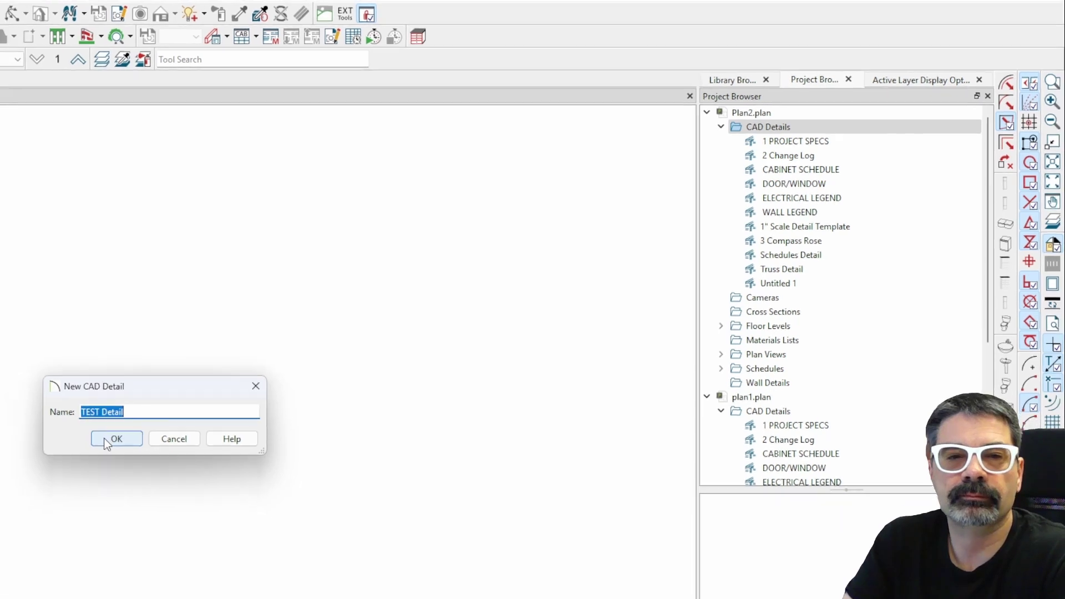
pyautogui.click(111, 439)
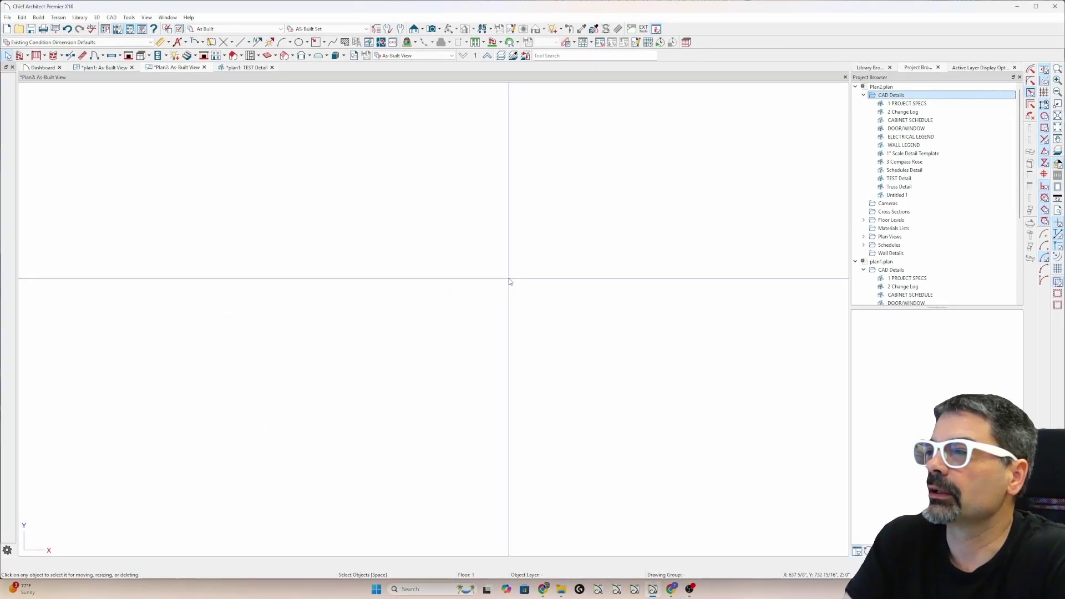
# Close plan1 together with its open TEST Detail view.
pyautogui.click(131, 67)
pyautogui.click(536, 309)
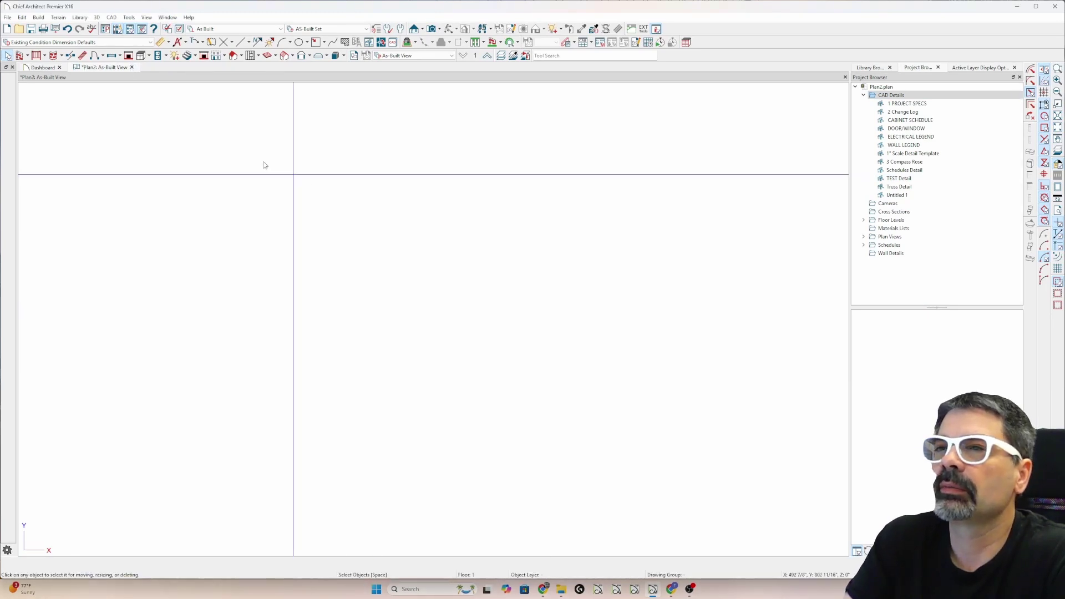
# Open Plan2's TEST Detail and turn on display of the "Text, CD Plan" layer in its Working Layer Set.
pyautogui.doubleClick(889, 179)
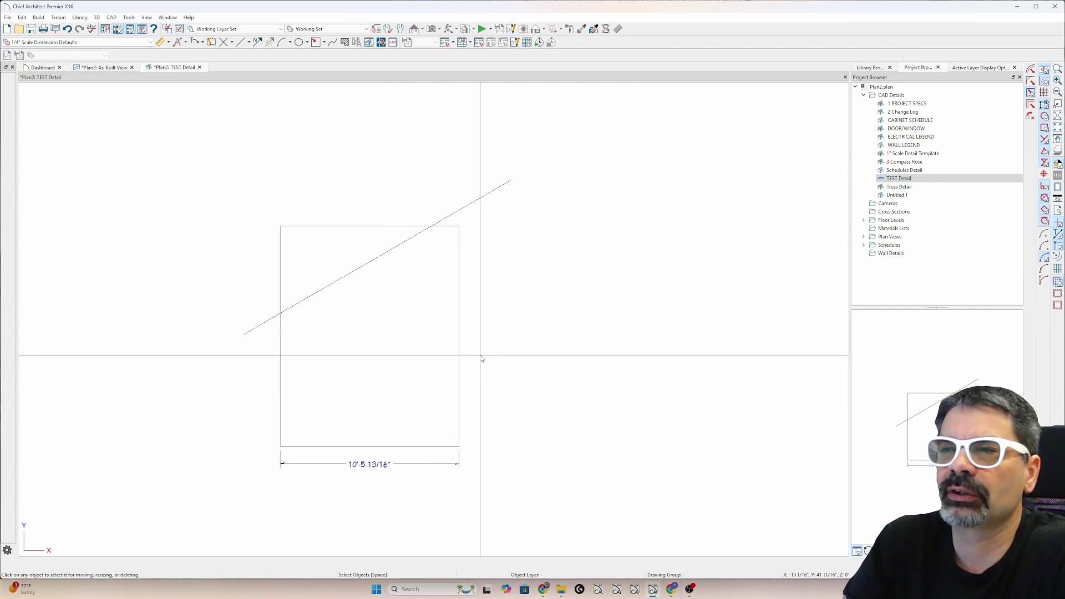
pyautogui.write('l')
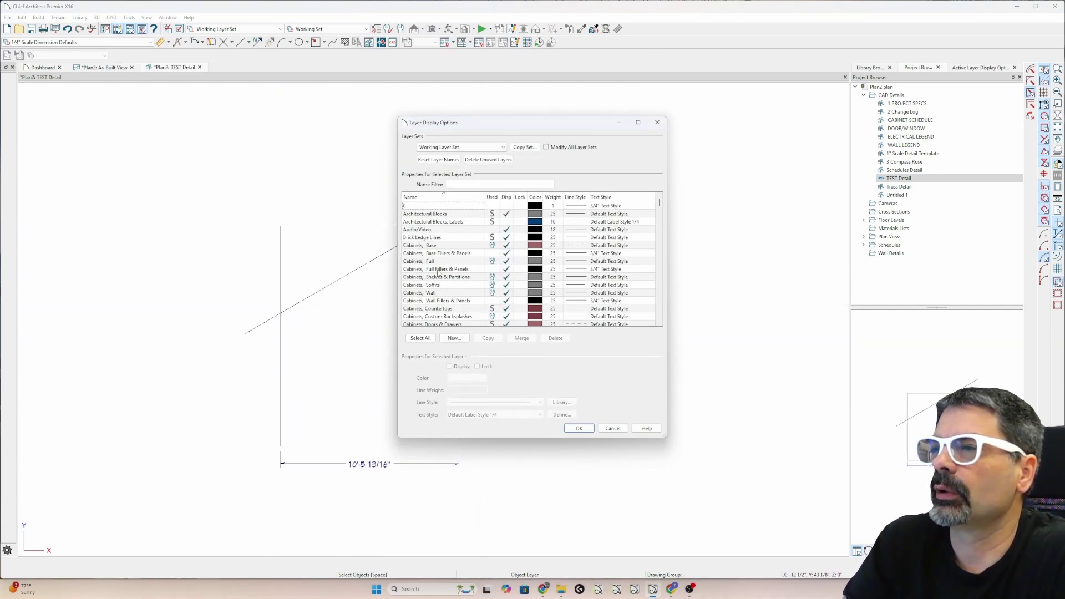
pyautogui.write('text')
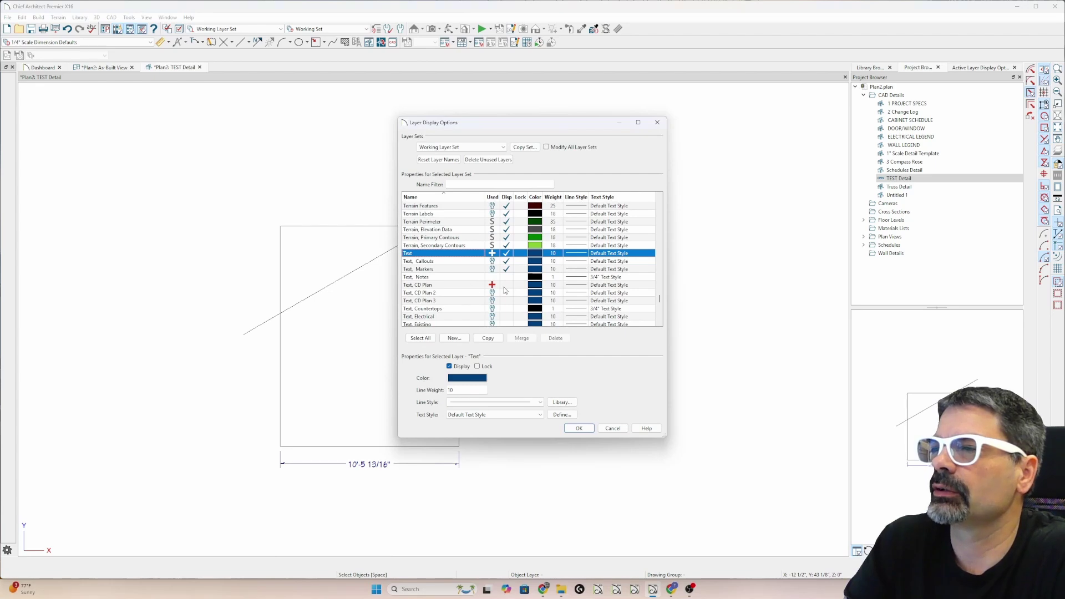
pyautogui.click(505, 286)
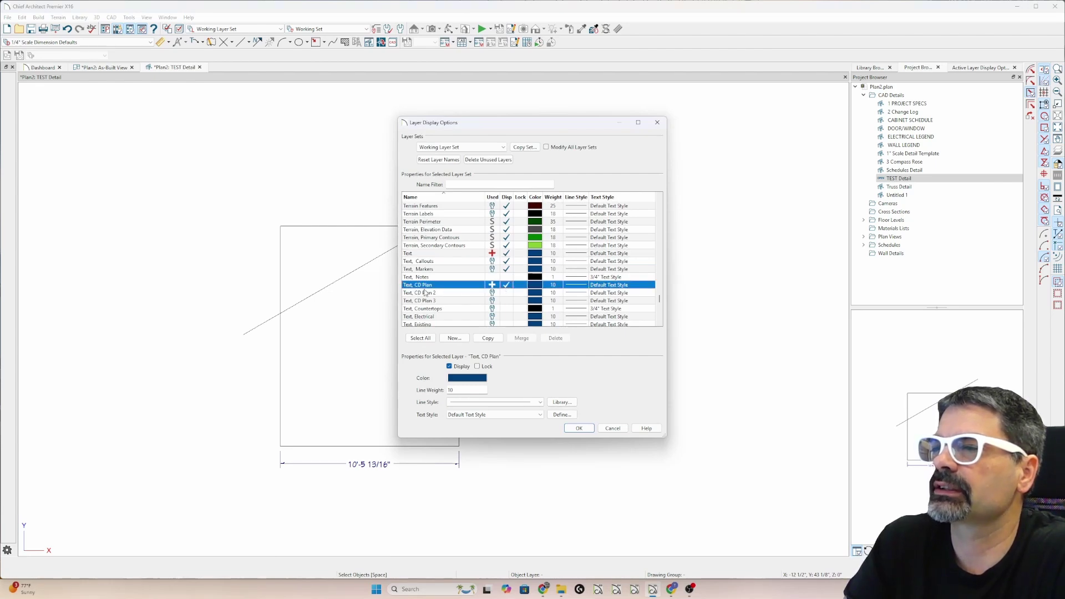
pyautogui.click(578, 428)
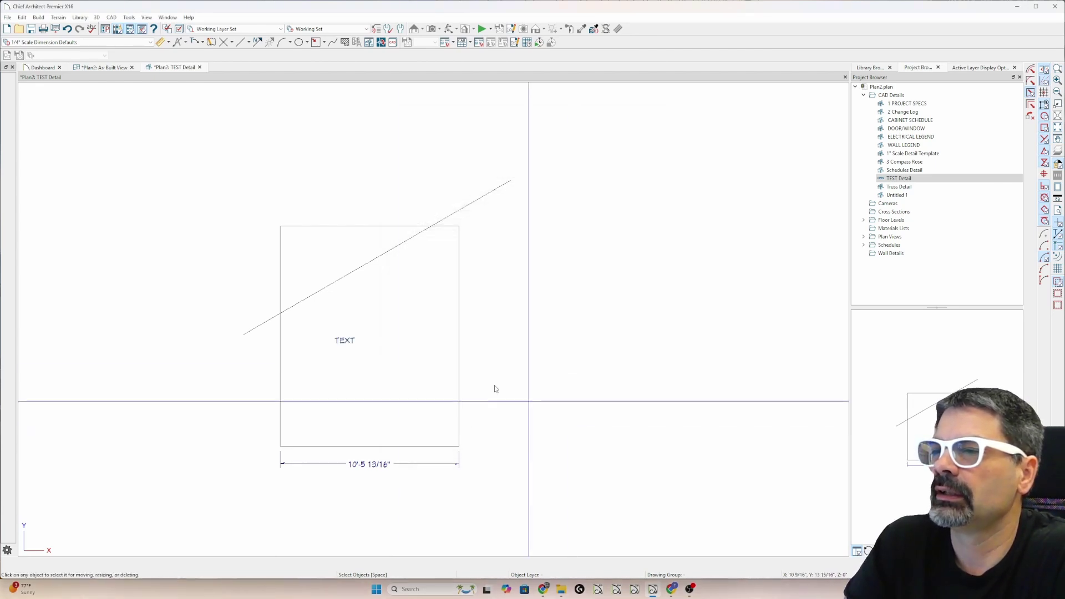
pyautogui.click(345, 339)
pyautogui.click(368, 391)
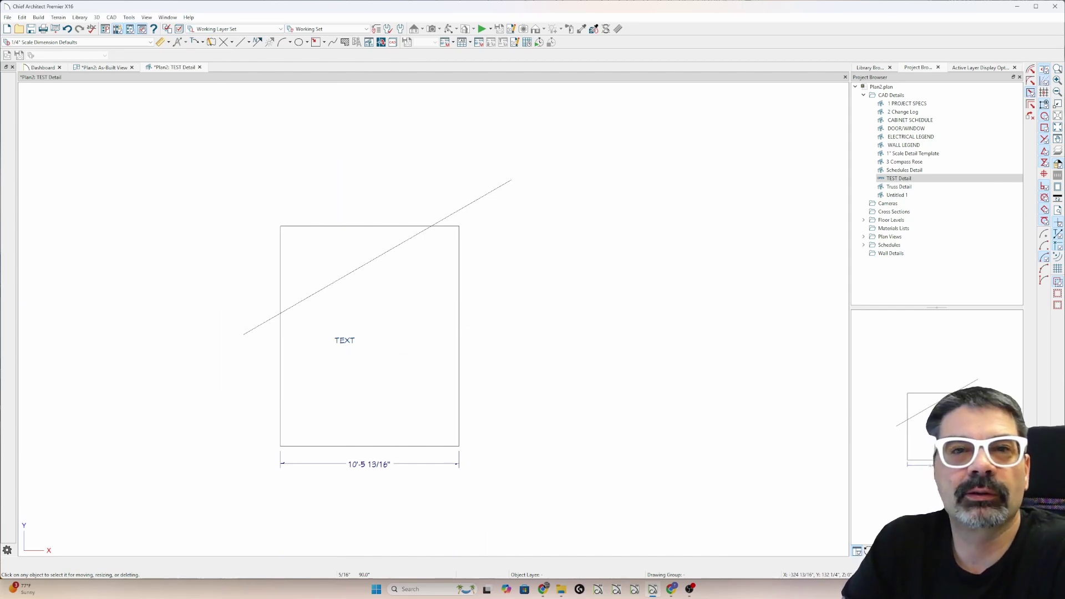
pyautogui.press('space')
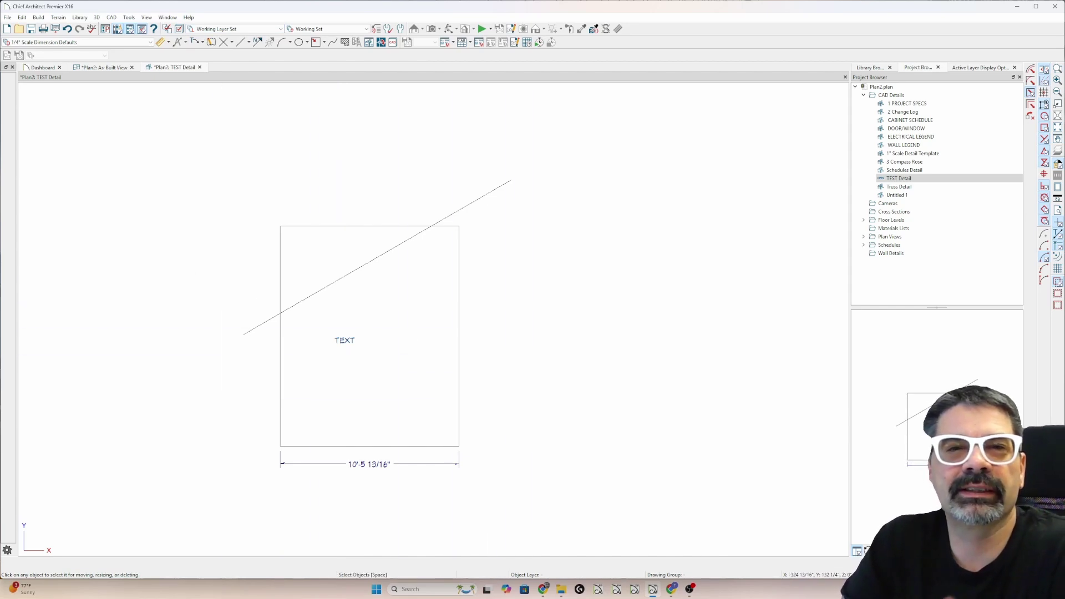